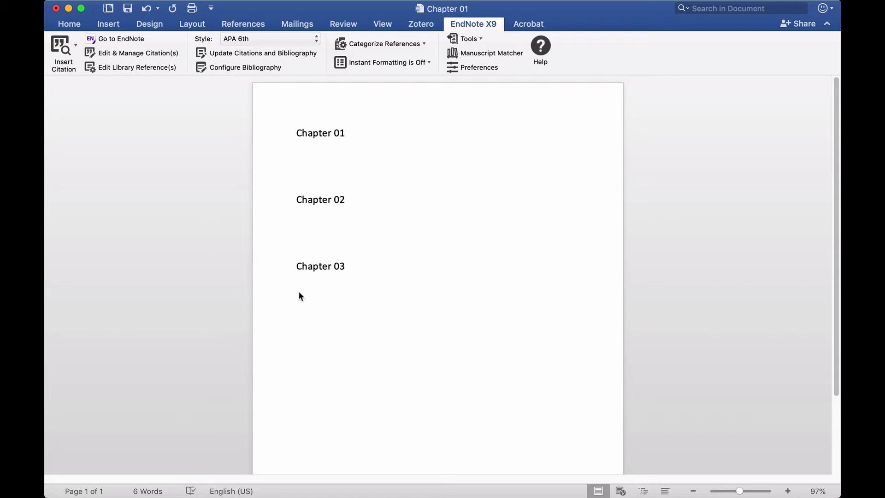
Type placeholder text under Chapter 01 and cite the Kim 2005 nitric oxide reference from EndNote
{"action": "left_click", "coordinate": [299, 295]}
{"action": "type", "text": "sdklfjalks"}
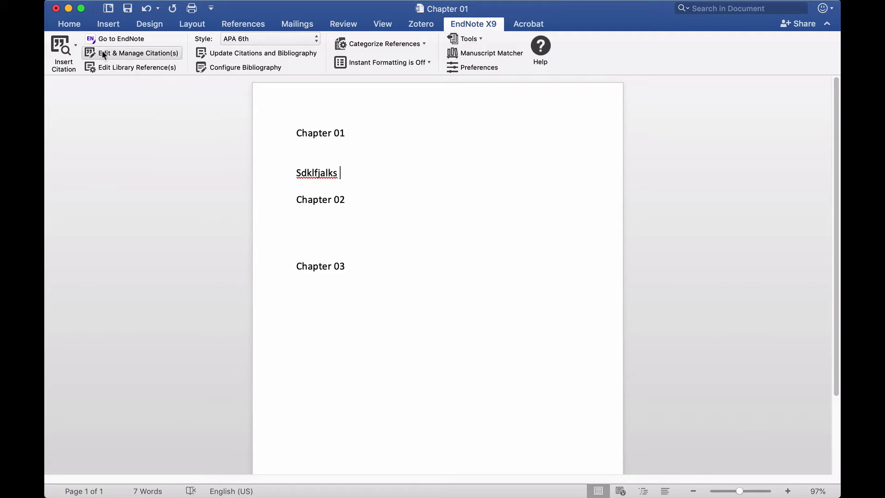
{"action": "left_click", "coordinate": [99, 39]}
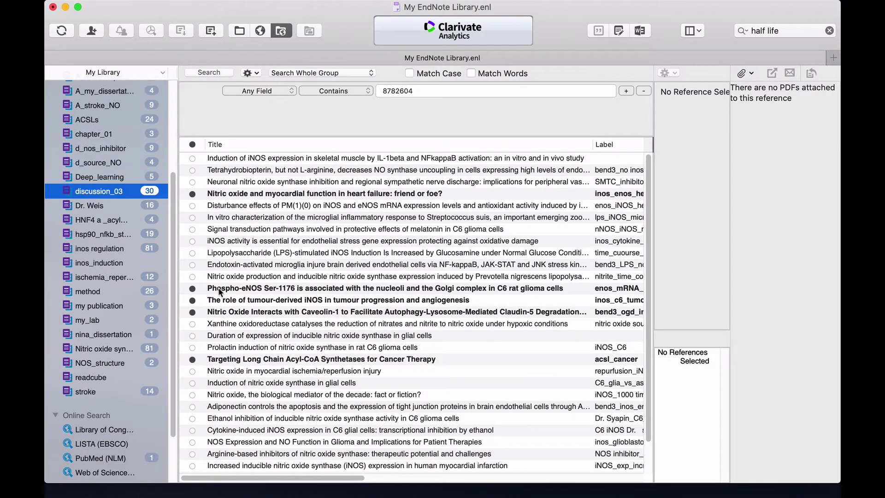
{"action": "left_click", "coordinate": [253, 279]}
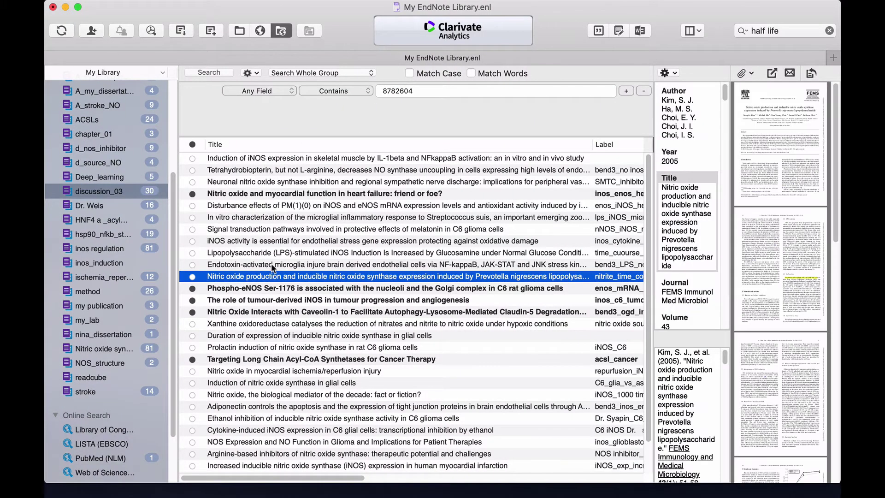
{"action": "left_click", "coordinate": [598, 30]}
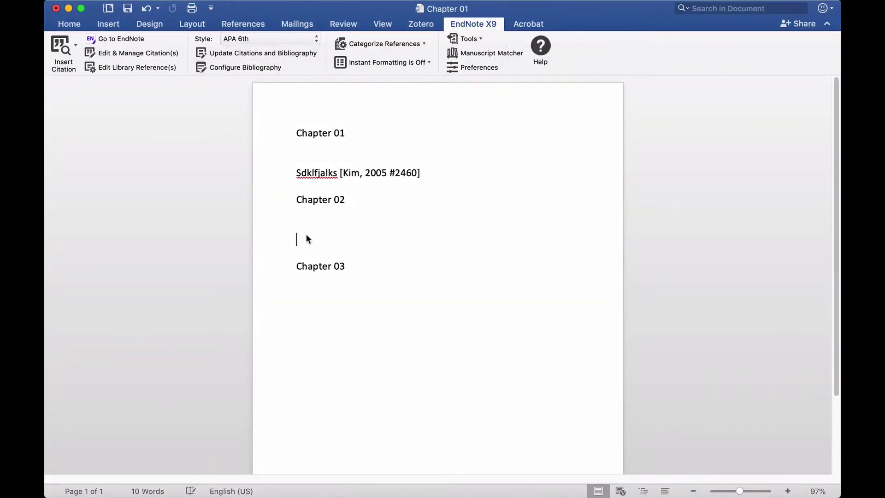
Add placeholder text under Chapter 02 citing the Dominguez-Punaro 2010 in vitro characterization reference
{"action": "type", "text": "kjdfaksjd"}
{"action": "key", "text": "super+Tab"}
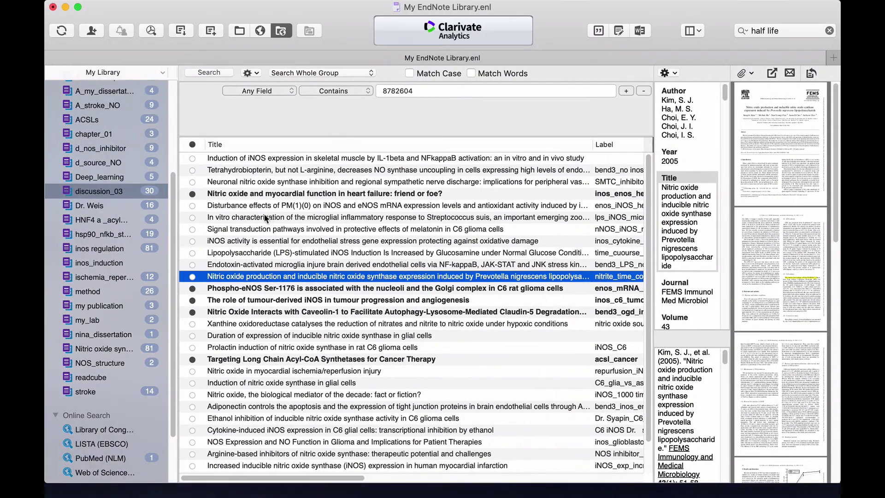
{"action": "left_click", "coordinate": [266, 218]}
{"action": "left_click", "coordinate": [599, 31]}
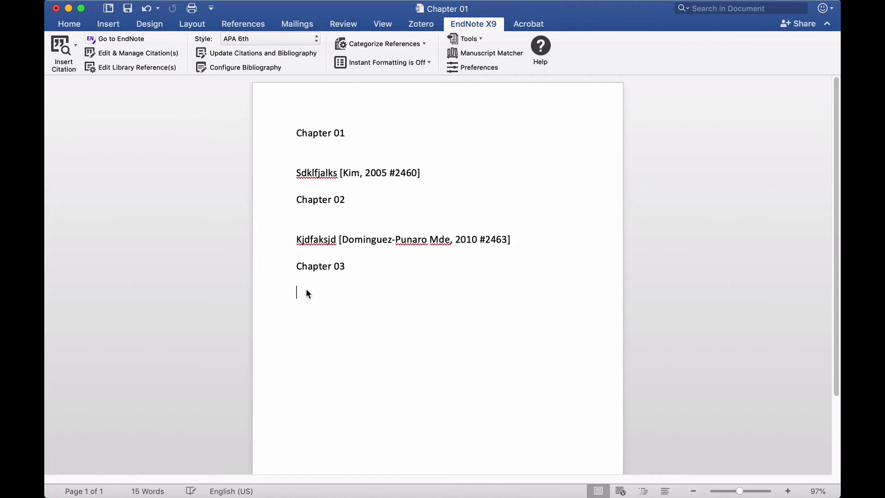
Add placeholder text under Chapter 03 citing the Simmons 1992 glial cells nitric oxide synthase reference
{"action": "type", "text": "aksjdfflkajslfk"}
{"action": "key", "text": "super+Tab"}
{"action": "left_click", "coordinate": [271, 383]}
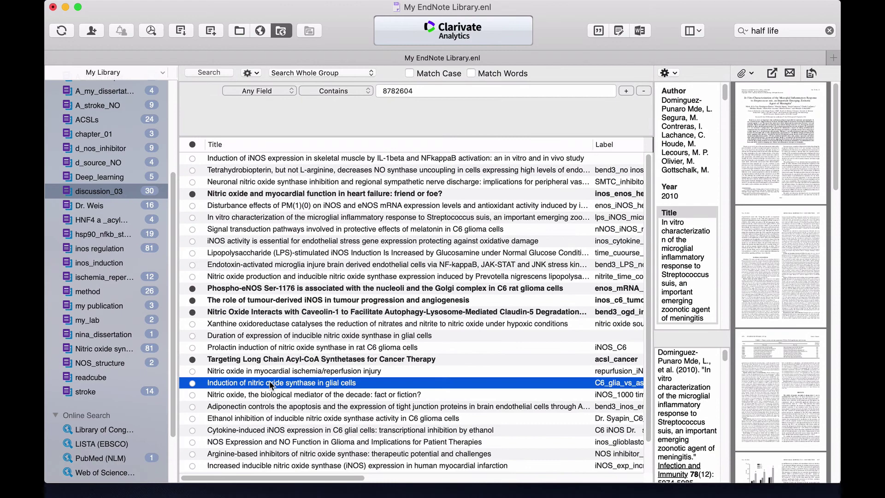
{"action": "left_click", "coordinate": [598, 31]}
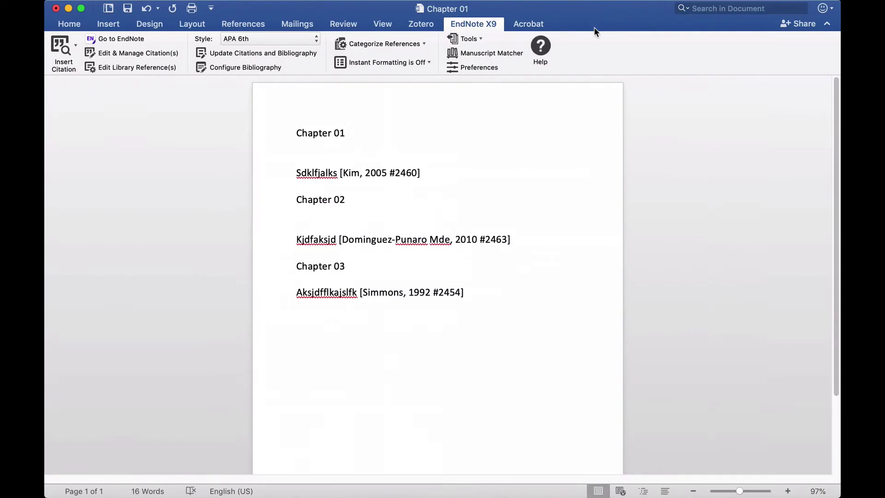
Format the citations in APA 6th with a three-entry bibliography, then go to the EndNote library
{"action": "left_click", "coordinate": [263, 54]}
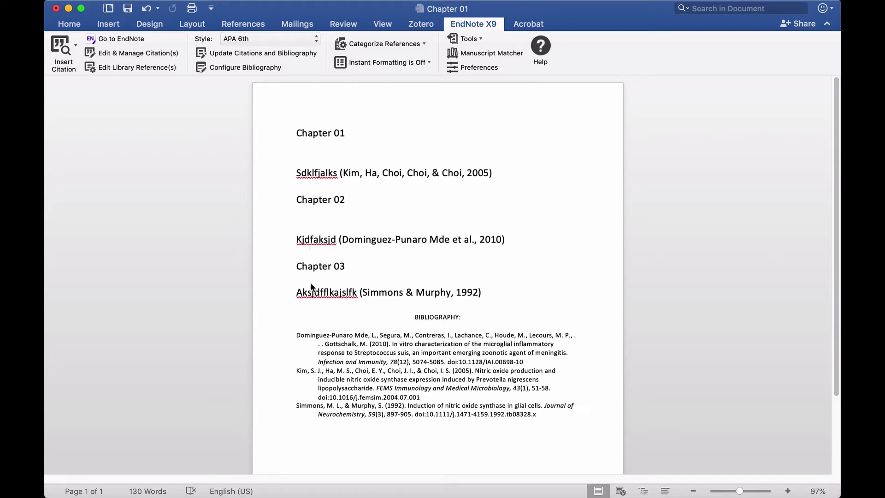
{"action": "key", "text": "super+Tab"}
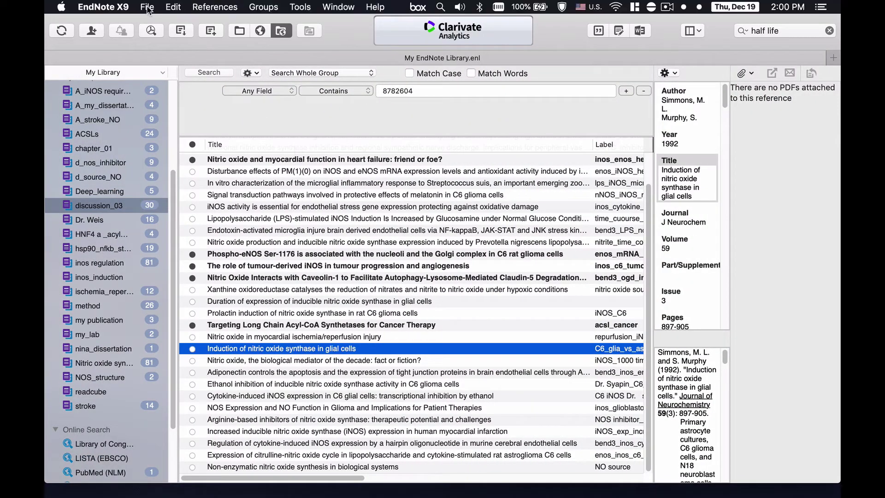
In the Style Manager, edit APA 6th so it creates a bibliography for each section
{"action": "left_click", "coordinate": [173, 7]}
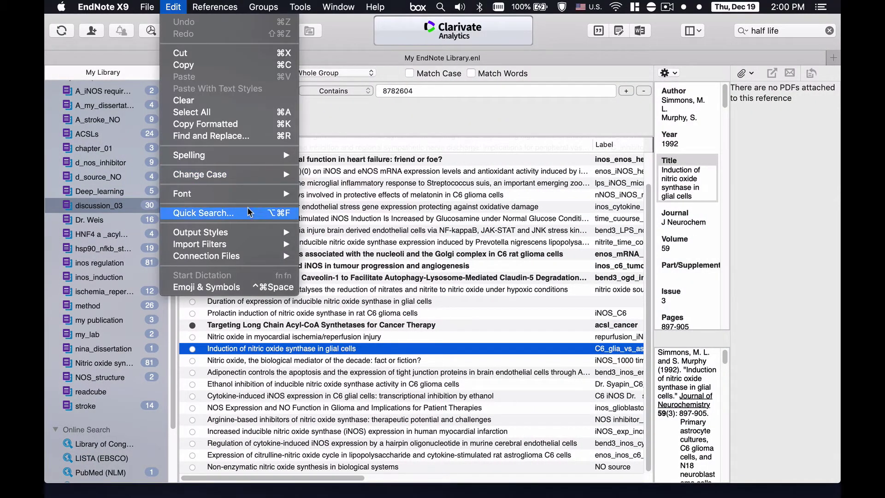
{"action": "mouse_move", "coordinate": [255, 235]}
{"action": "left_click", "coordinate": [355, 206]}
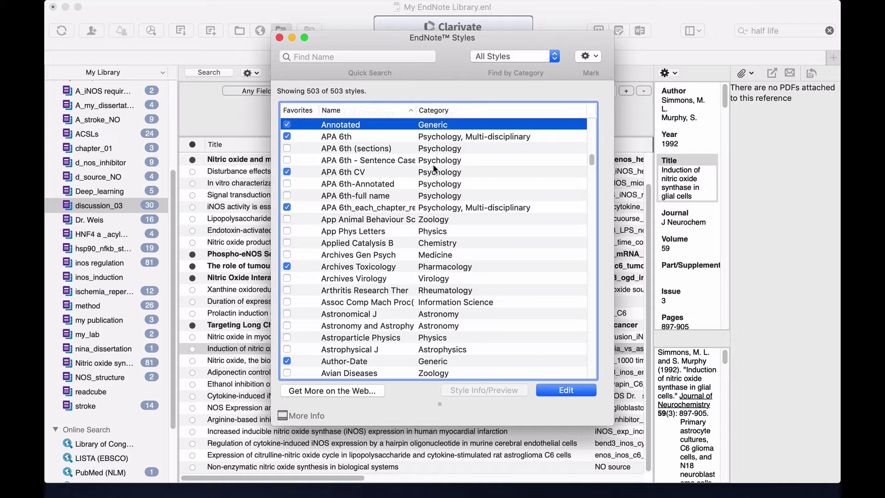
{"action": "left_click", "coordinate": [358, 137]}
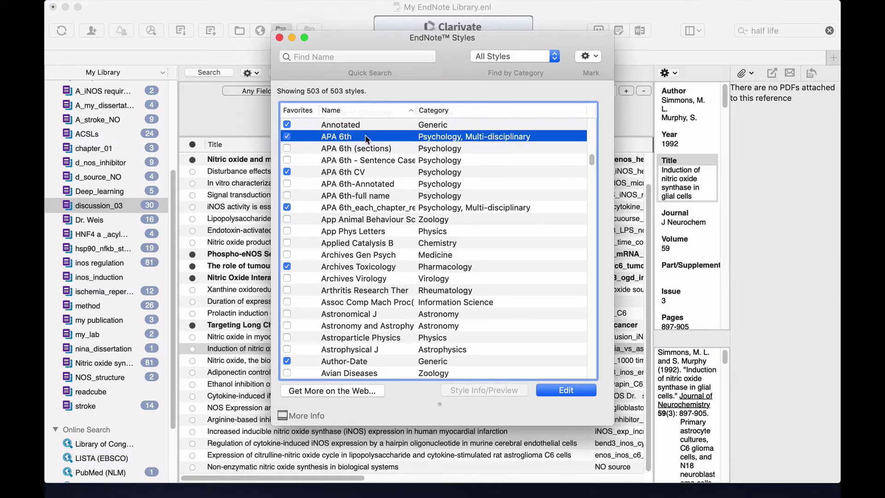
{"action": "double_click", "coordinate": [365, 134]}
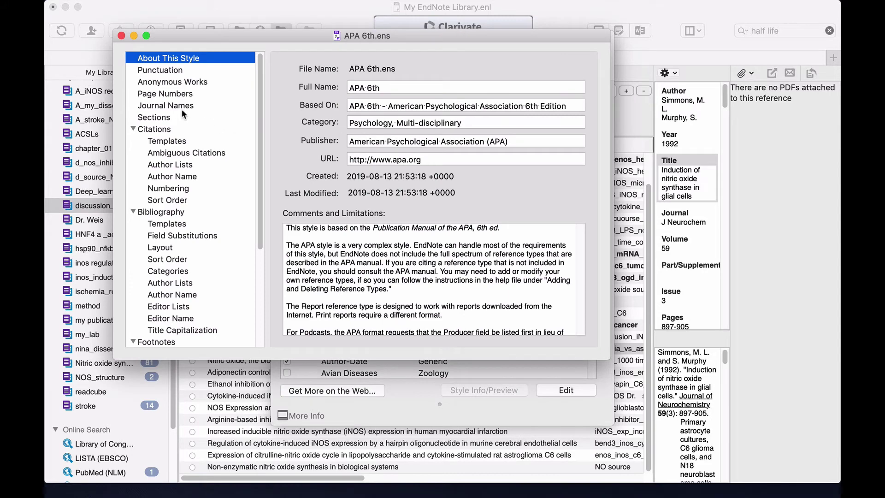
{"action": "left_click", "coordinate": [170, 116]}
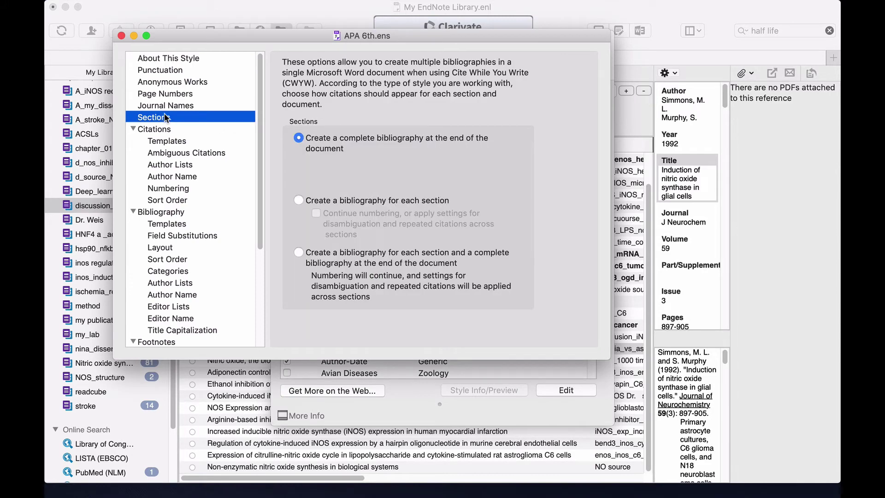
{"action": "left_click", "coordinate": [298, 201]}
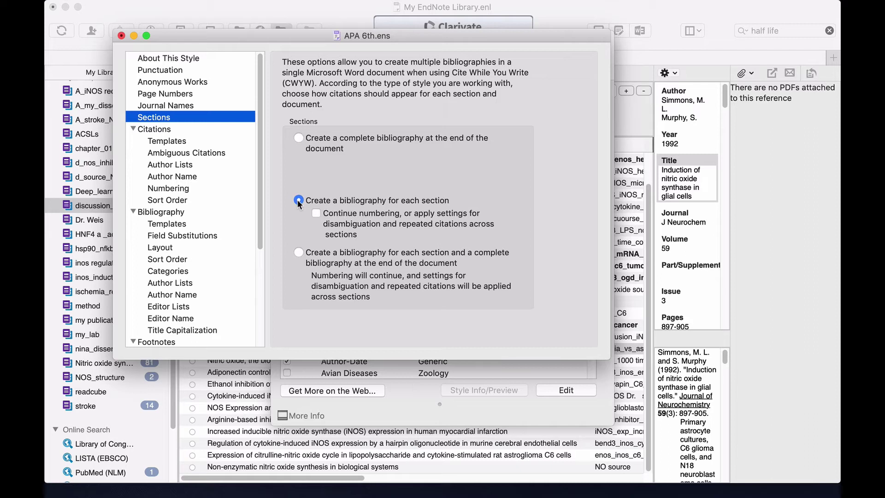
Save the edited style as 'APA 6th_each' and close the style windows
{"action": "left_click", "coordinate": [122, 35]}
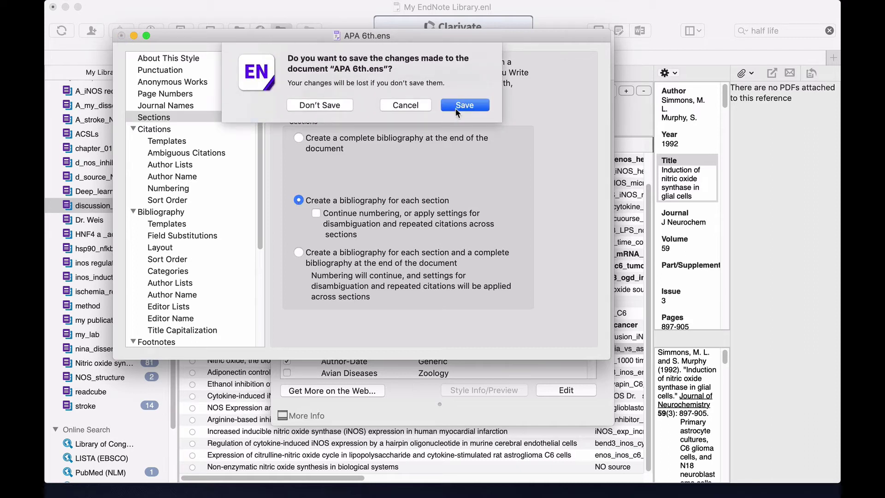
{"action": "left_click", "coordinate": [456, 106]}
{"action": "left_click", "coordinate": [370, 67]}
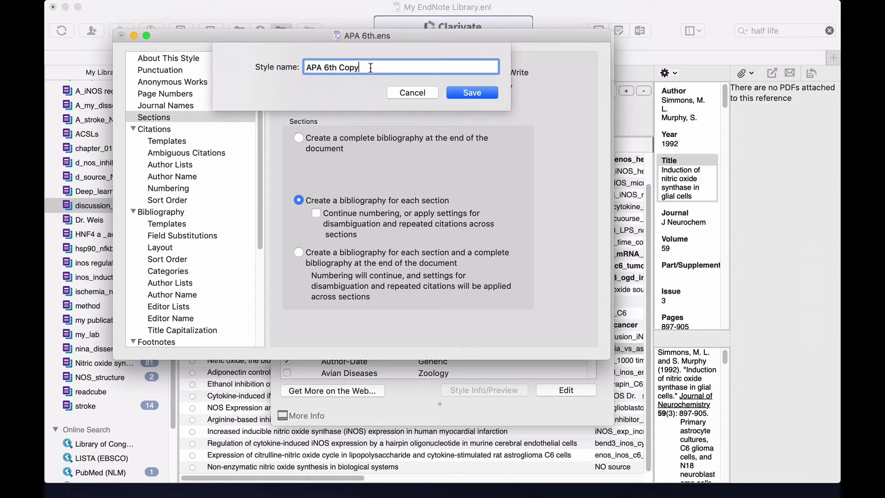
{"action": "key", "text": "BackSpace"}
{"action": "key", "text": "BackSpace"}
{"action": "key", "text": "BackSpace"}
{"action": "key", "text": "BackSpace"}
{"action": "key", "text": "BackSpace"}
{"action": "type", "text": "_each"}
{"action": "left_click", "coordinate": [476, 93]}
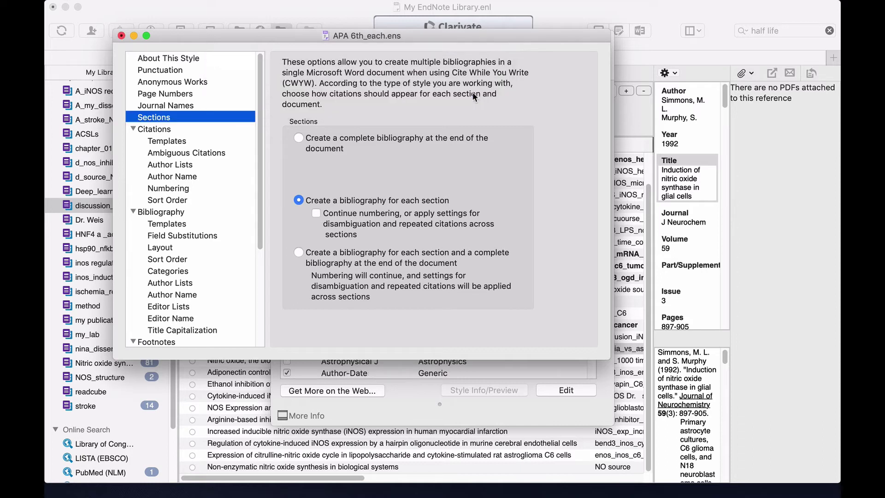
{"action": "left_click", "coordinate": [121, 36]}
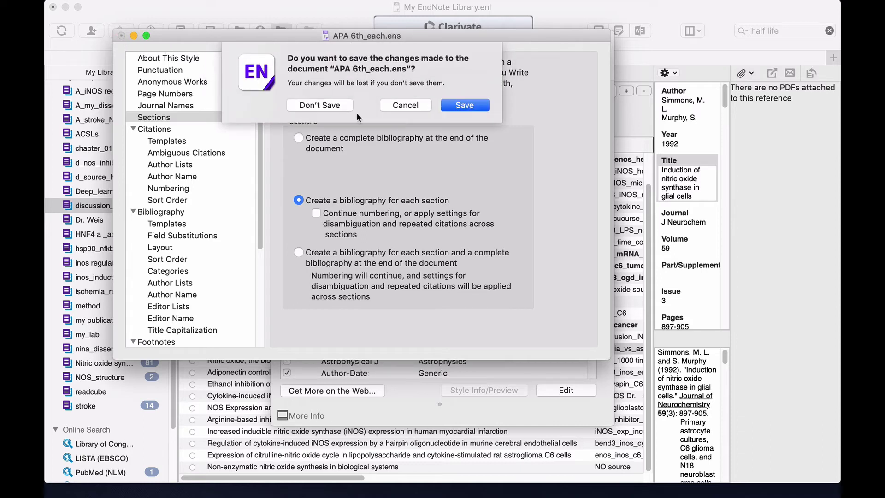
{"action": "left_click", "coordinate": [464, 110]}
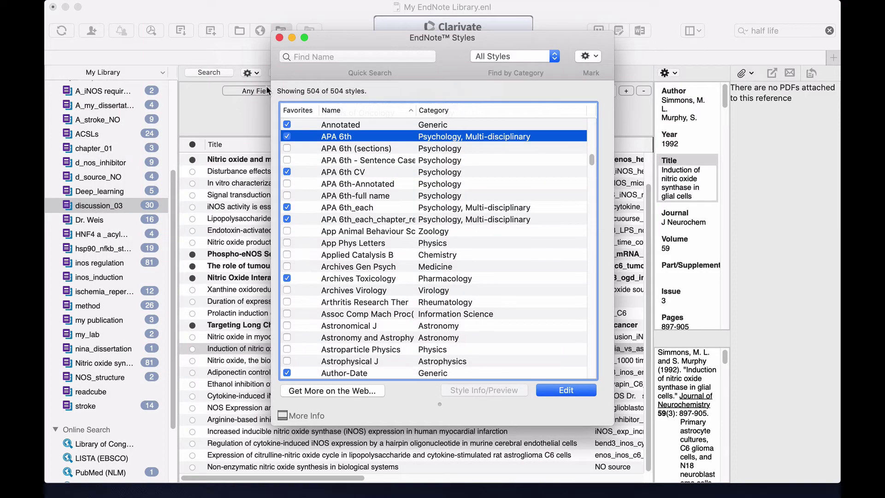
{"action": "left_click", "coordinate": [279, 37]}
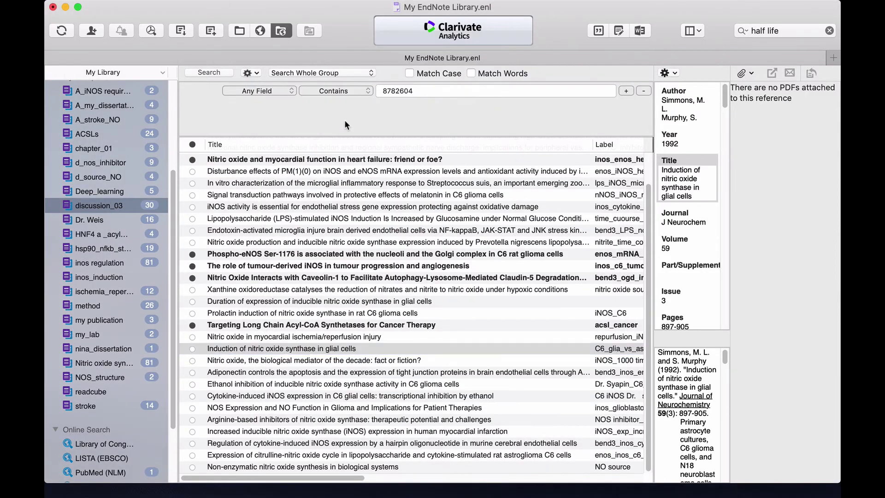
Switch the Word document's EndNote style to APA 6th_each and update citations and bibliography
{"action": "key", "text": "ctrl+Right"}
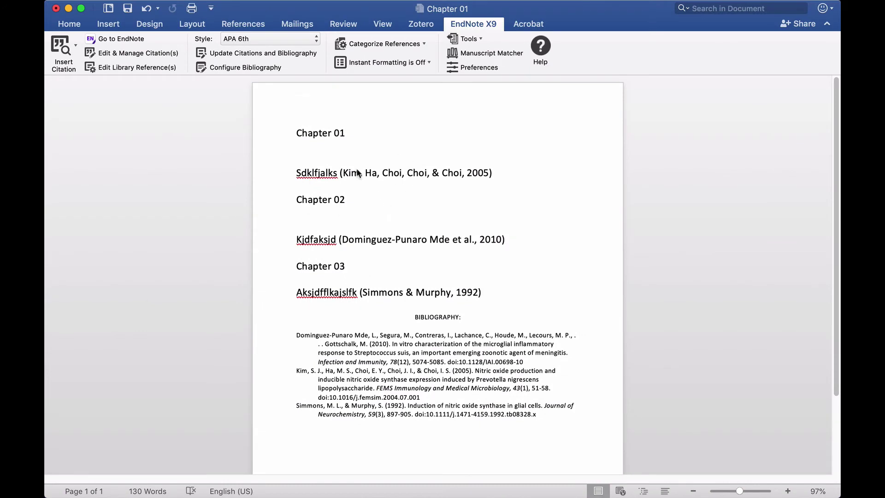
{"action": "left_click", "coordinate": [290, 34]}
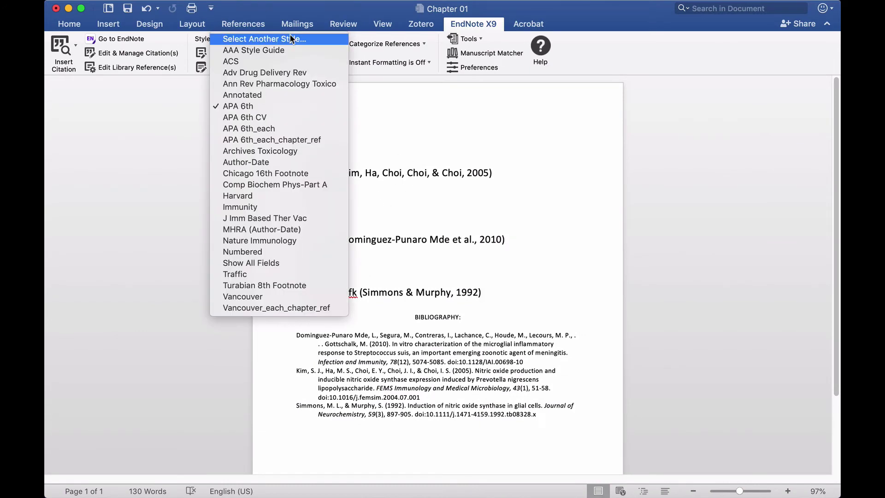
{"action": "left_click", "coordinate": [258, 128]}
{"action": "left_click", "coordinate": [252, 53]}
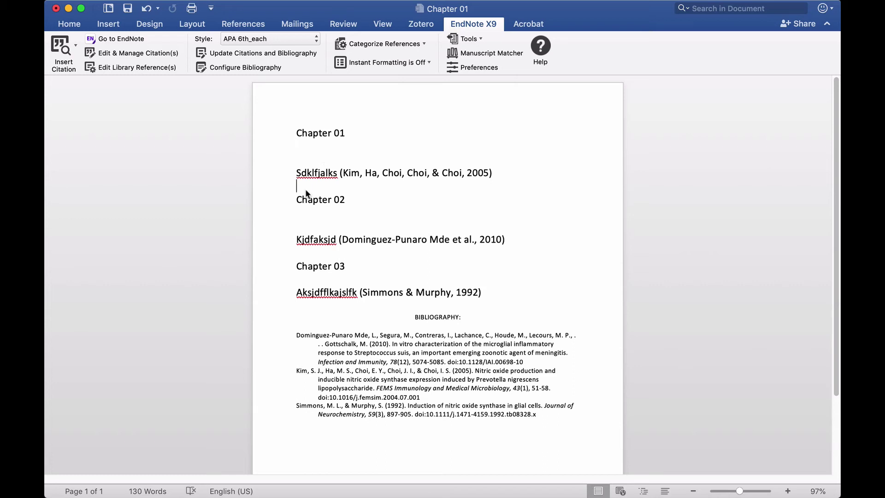
Insert a next-page section break before Chapter 02 and switch to One Page view
{"action": "key", "text": "Return"}
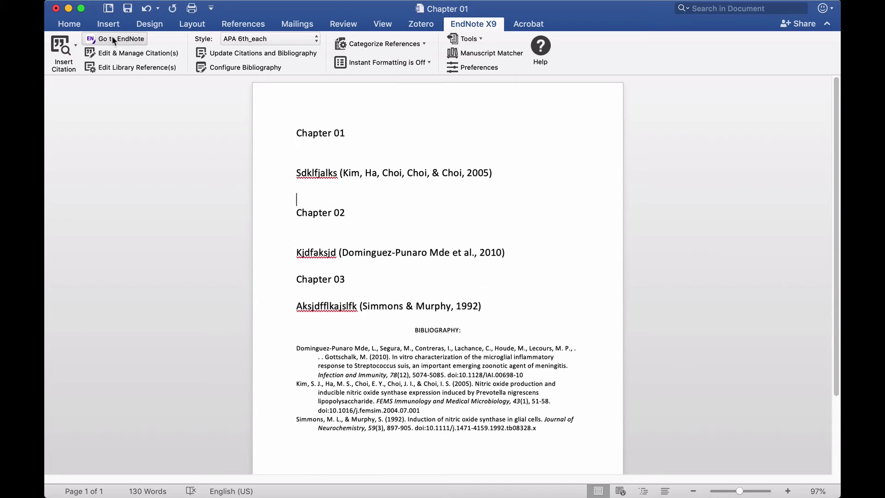
{"action": "left_click", "coordinate": [207, 7]}
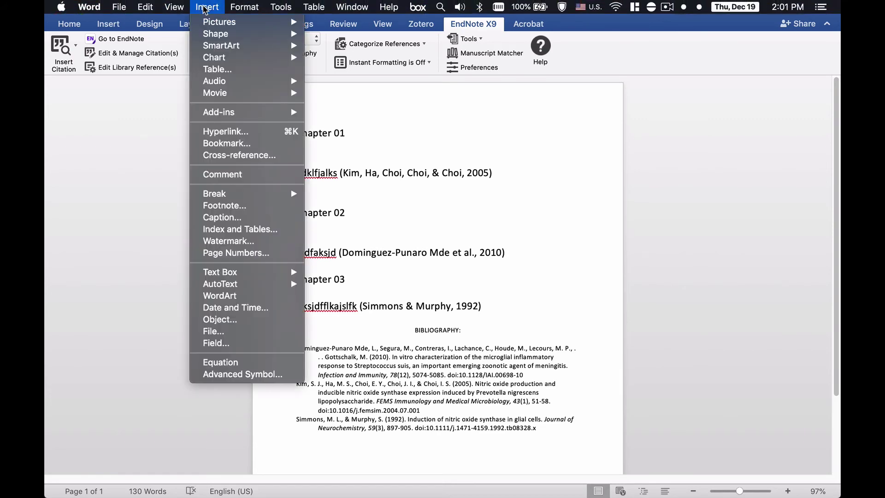
{"action": "mouse_move", "coordinate": [261, 193]}
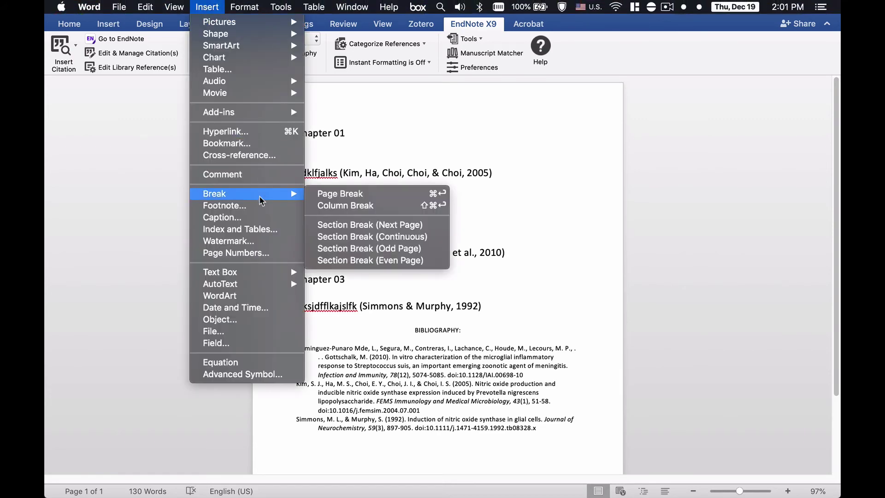
{"action": "left_click", "coordinate": [354, 225]}
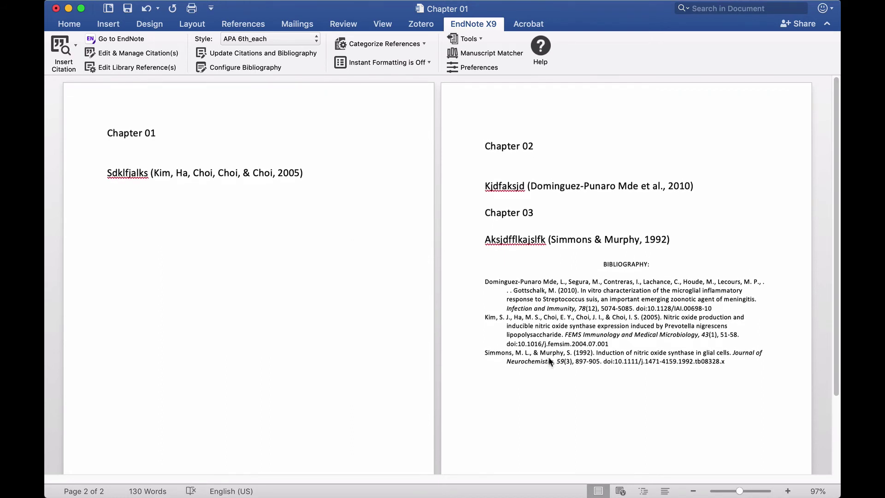
{"action": "mouse_move", "coordinate": [185, 2]}
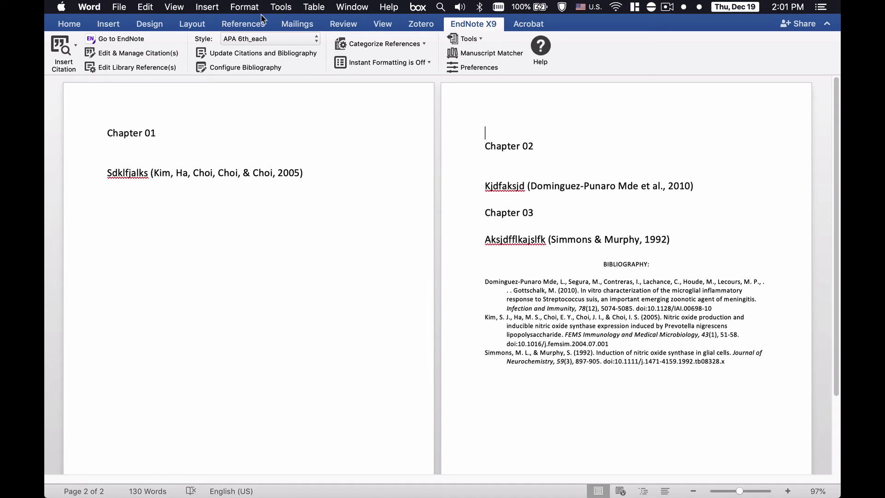
{"action": "left_click", "coordinate": [384, 24]}
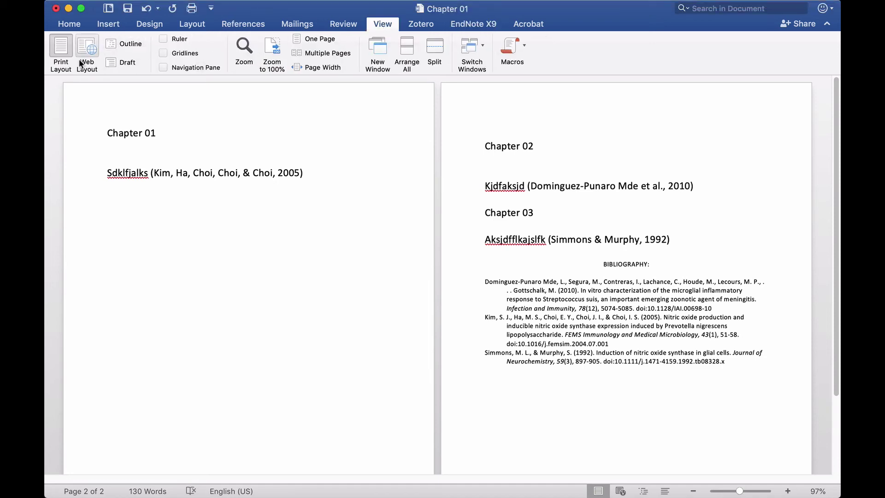
{"action": "left_click", "coordinate": [316, 40]}
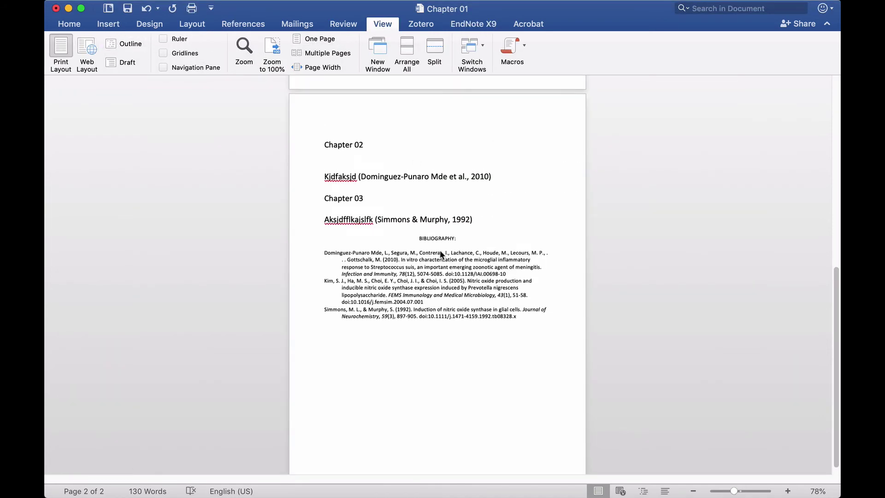
{"action": "scroll", "coordinate": [440, 251], "scroll_direction": "up", "scroll_amount": 5}
{"action": "scroll", "coordinate": [411, 286], "scroll_direction": "down", "scroll_amount": 2}
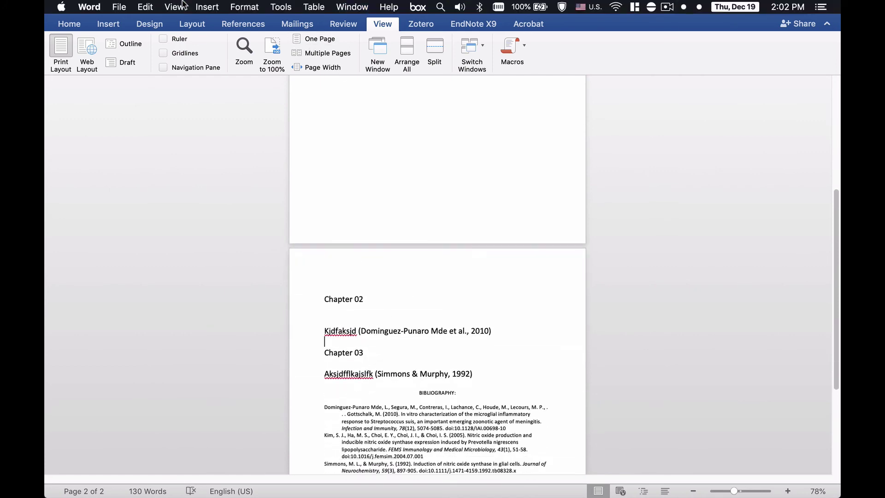
Insert a next-page section break before Chapter 03
{"action": "left_click", "coordinate": [207, 6]}
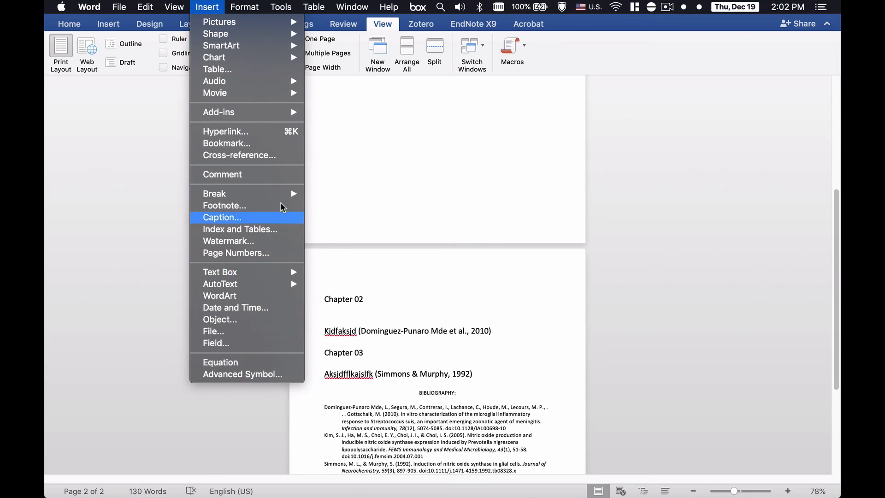
{"action": "mouse_move", "coordinate": [282, 194]}
{"action": "left_click", "coordinate": [350, 226]}
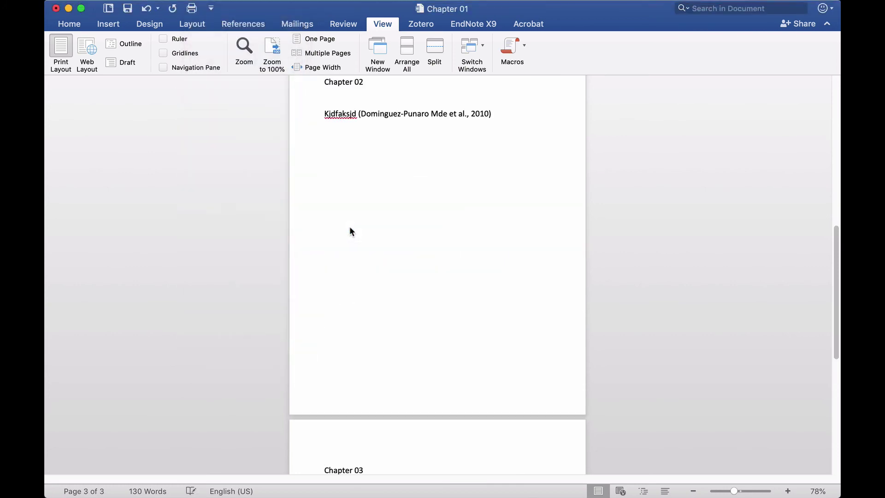
{"action": "scroll", "coordinate": [407, 290], "scroll_direction": "down", "scroll_amount": 5}
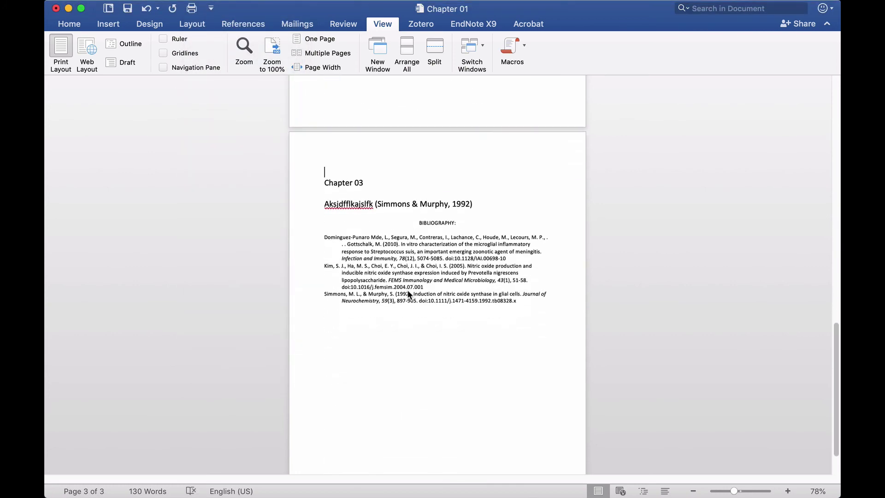
{"action": "scroll", "coordinate": [407, 294], "scroll_direction": "up", "scroll_amount": 15}
Update citations and bibliography from the EndNote X9 tab, then check each chapter's single-reference bibliography on pages 1–3
{"action": "left_click", "coordinate": [473, 24]}
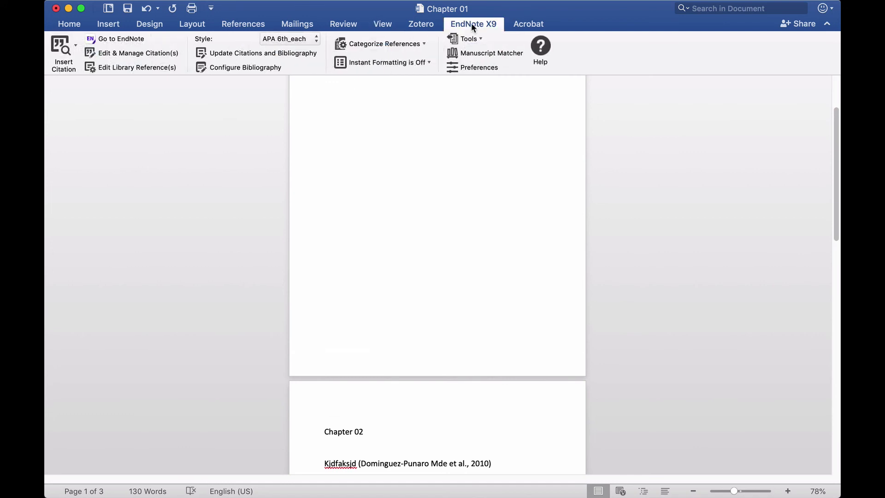
{"action": "left_click", "coordinate": [252, 54]}
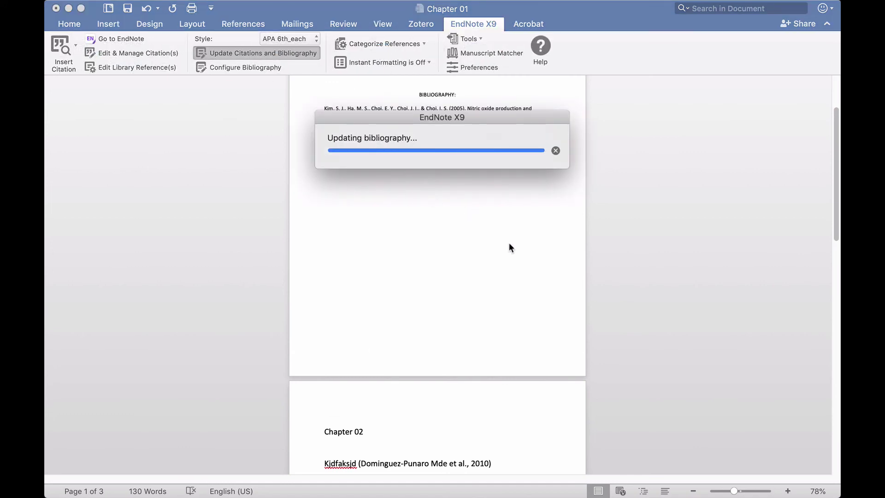
{"action": "scroll", "coordinate": [509, 247], "scroll_direction": "up", "scroll_amount": 4}
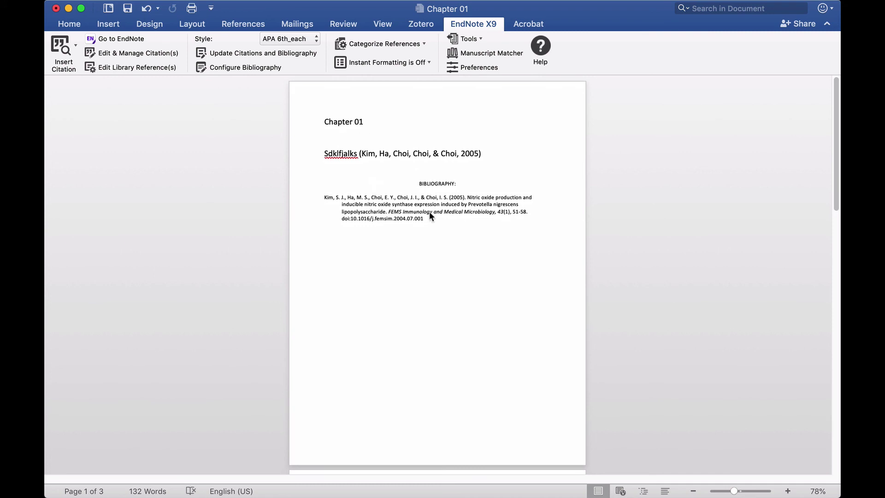
{"action": "scroll", "coordinate": [429, 211], "scroll_direction": "down", "scroll_amount": 7}
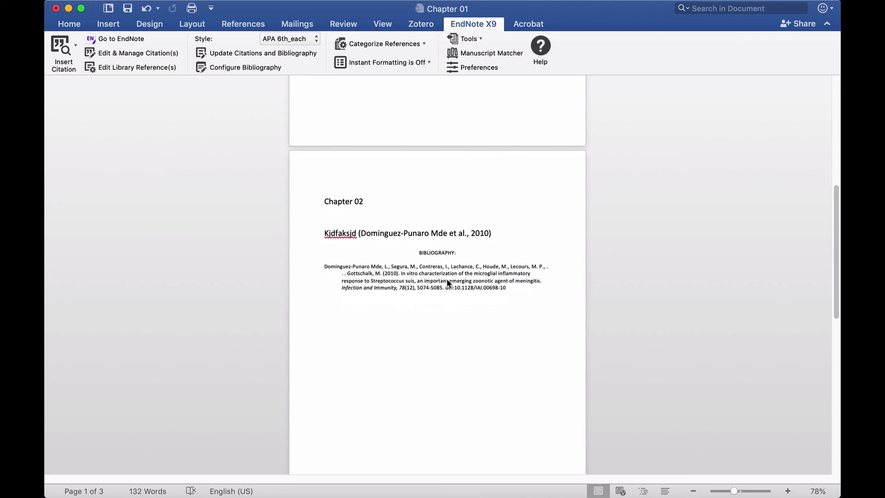
{"action": "scroll", "coordinate": [448, 283], "scroll_direction": "down", "scroll_amount": 8}
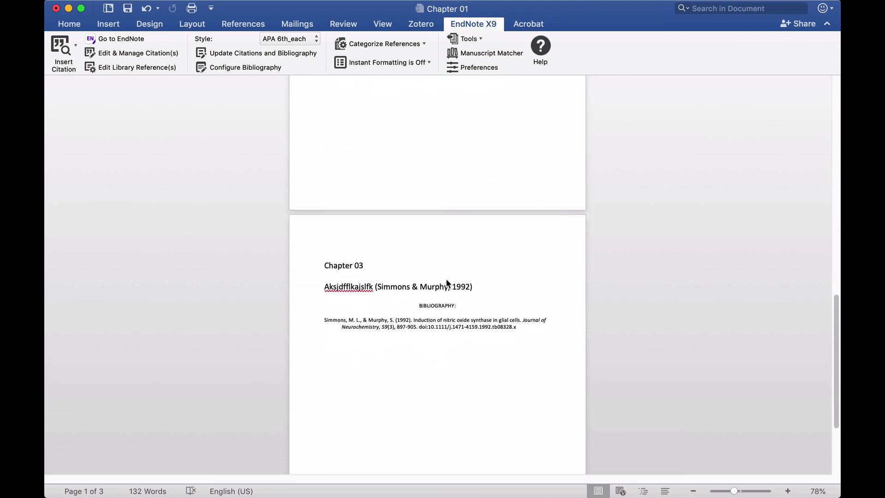
{"action": "scroll", "coordinate": [444, 318], "scroll_direction": "up", "scroll_amount": 15}
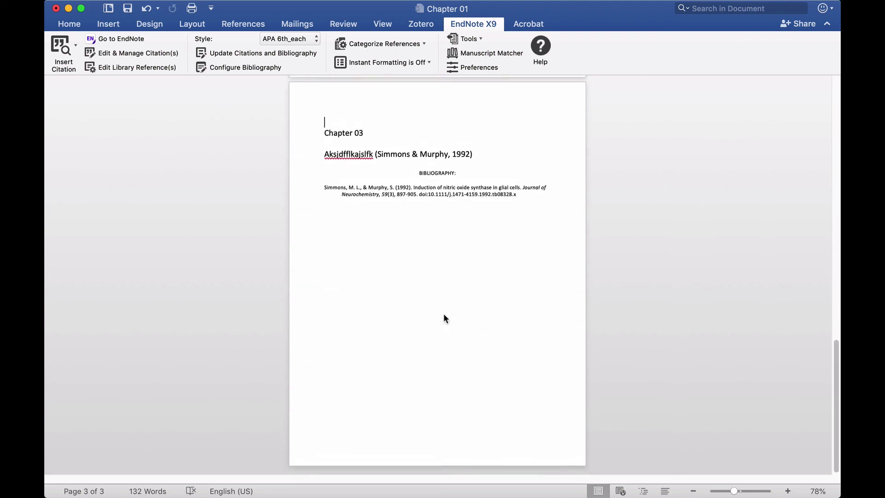